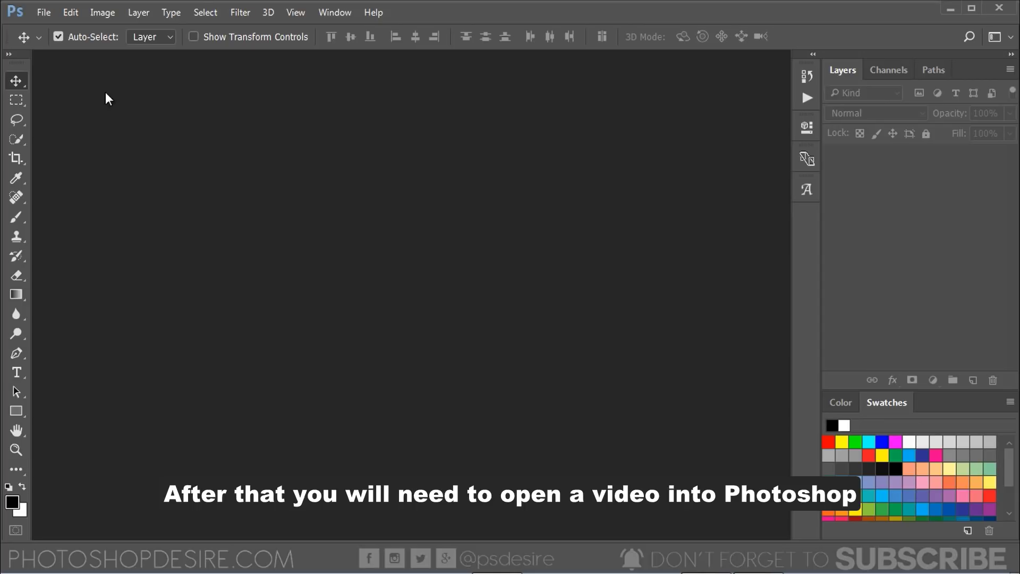
# Step: Start importing the Killanrey - 3523 waterfall video with Video Frames to Layers
pyautogui.click(49, 10)
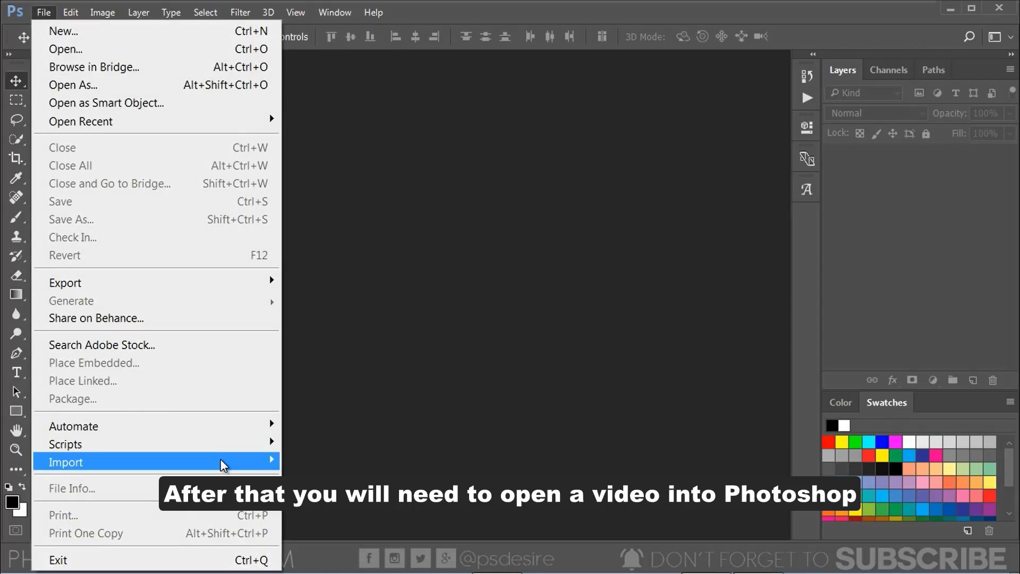
pyautogui.moveTo(256, 468)
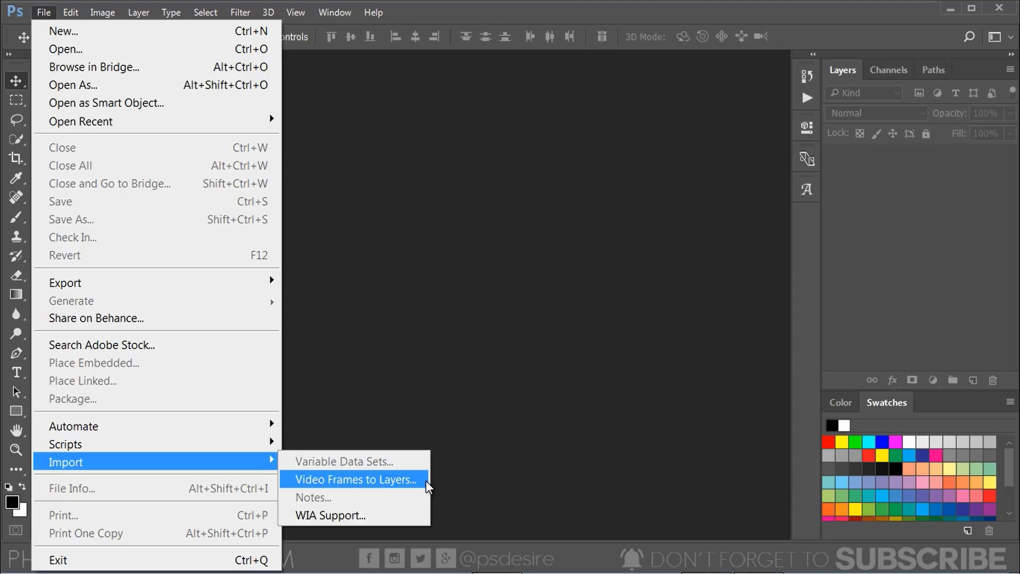
pyautogui.click(426, 484)
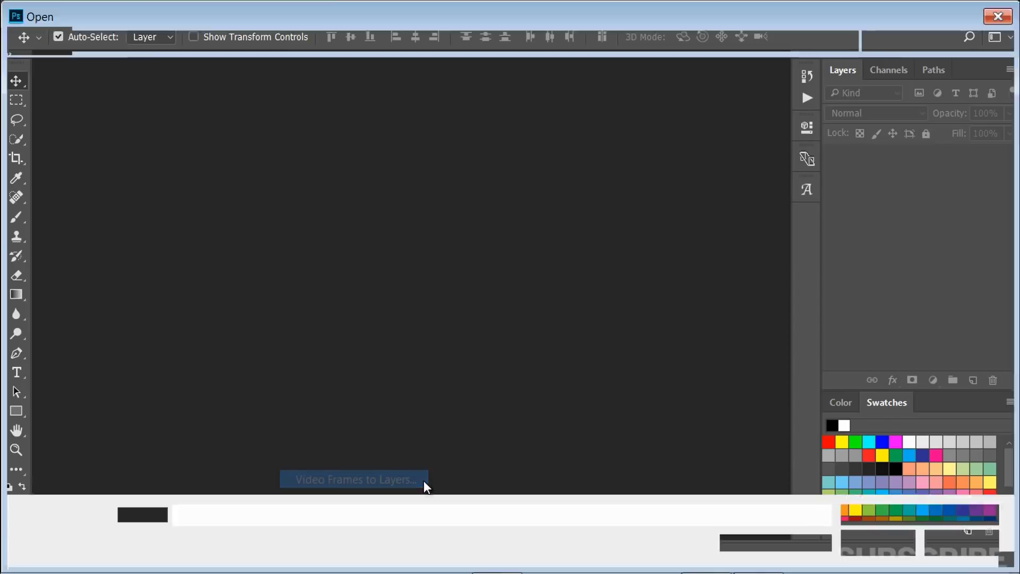
pyautogui.click(394, 192)
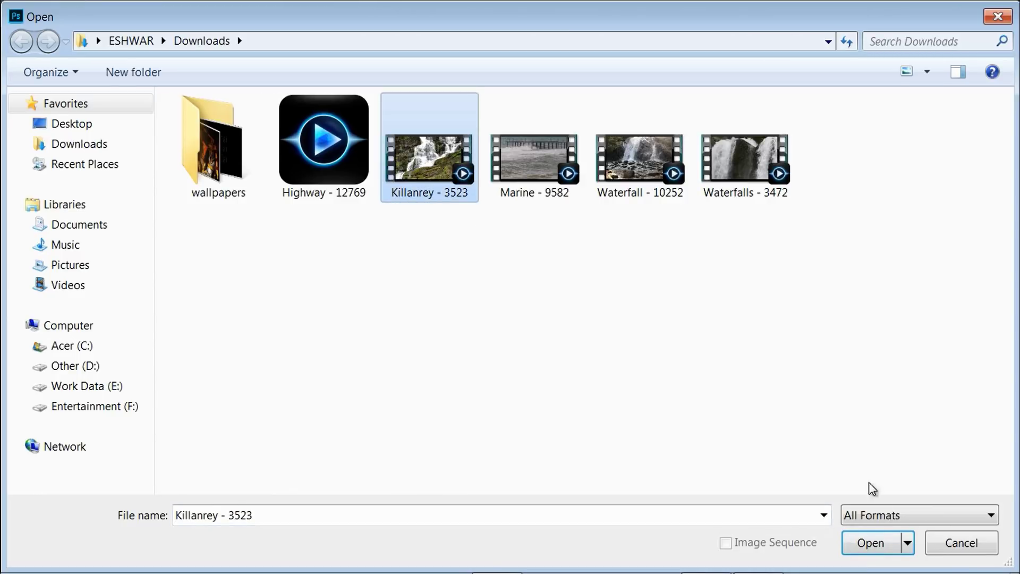
pyautogui.click(869, 542)
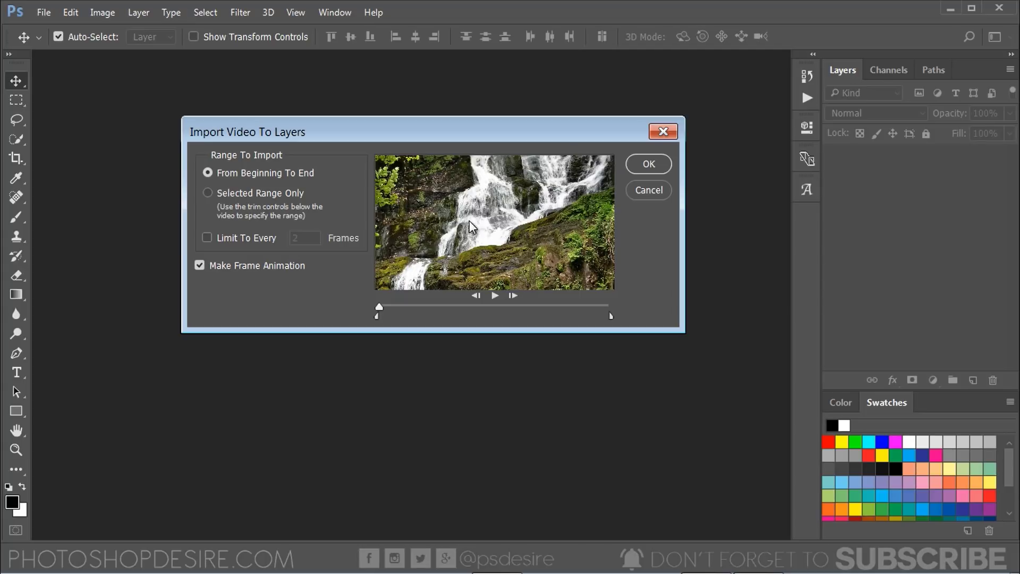
# Step: Preview the clip, trim it to a short Selected Range Only, and import the frames
pyautogui.click(494, 296)
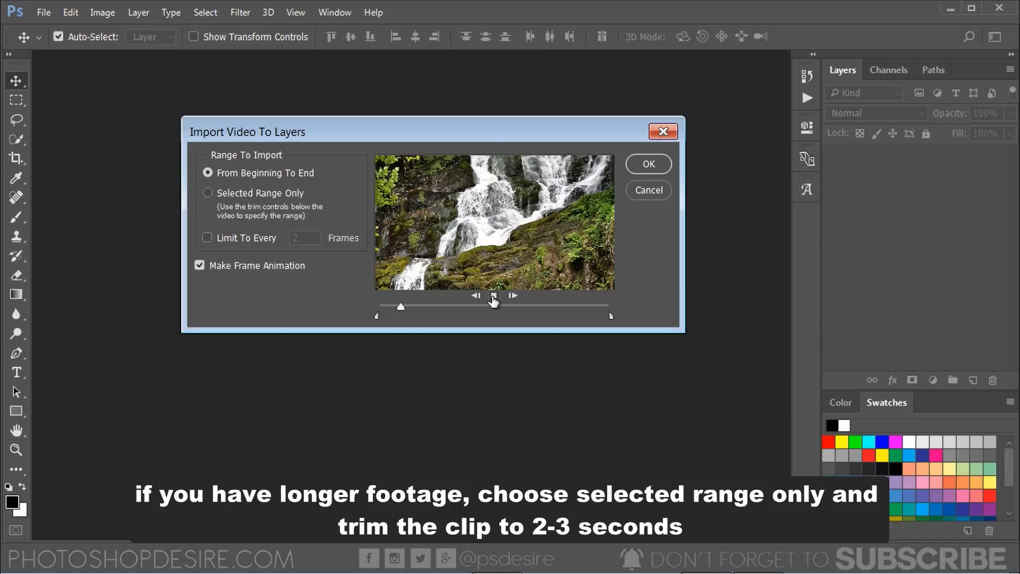
pyautogui.click(494, 296)
pyautogui.click(208, 193)
pyautogui.moveTo(419, 318); pyautogui.dragTo(425, 318)
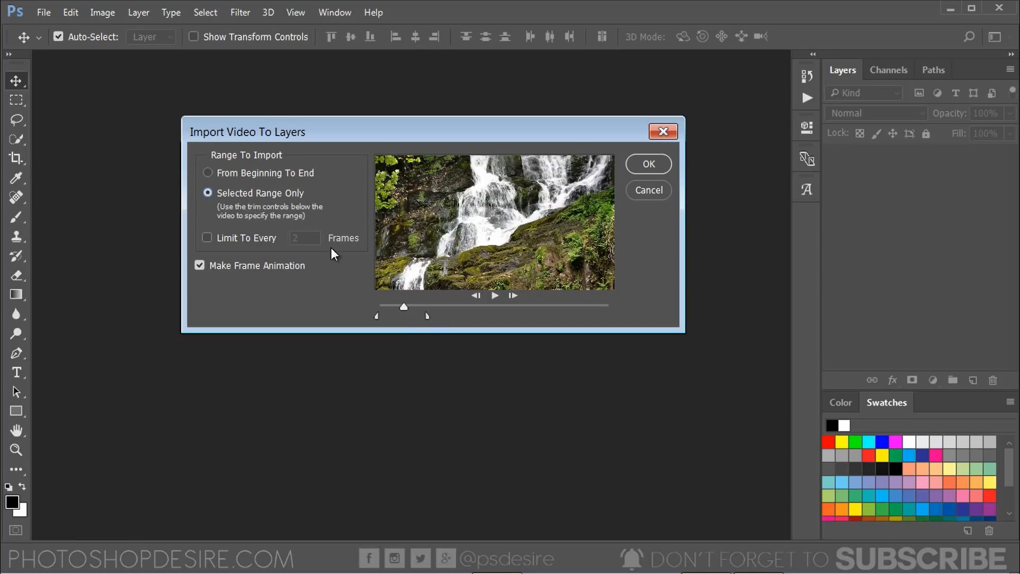
pyautogui.click(639, 165)
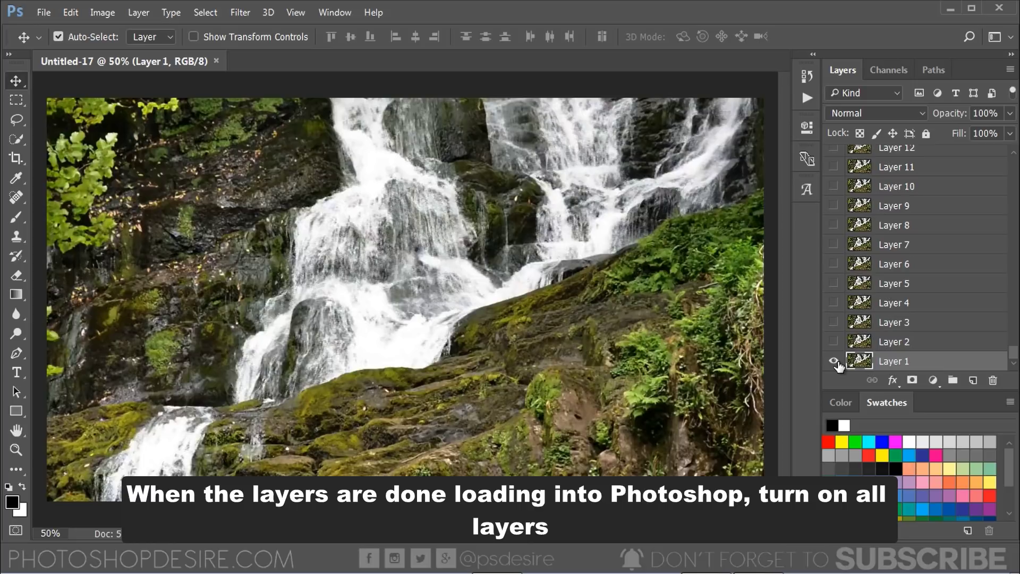
# Step: Make all the other frame layers visible from Layer 1's eye
pyautogui.rightClick(835, 361)
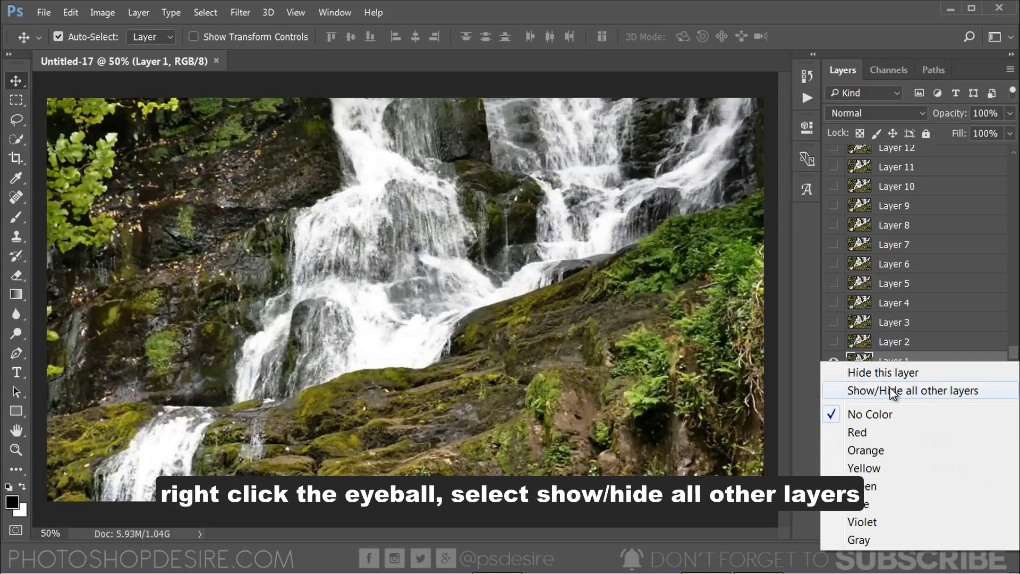
pyautogui.click(989, 390)
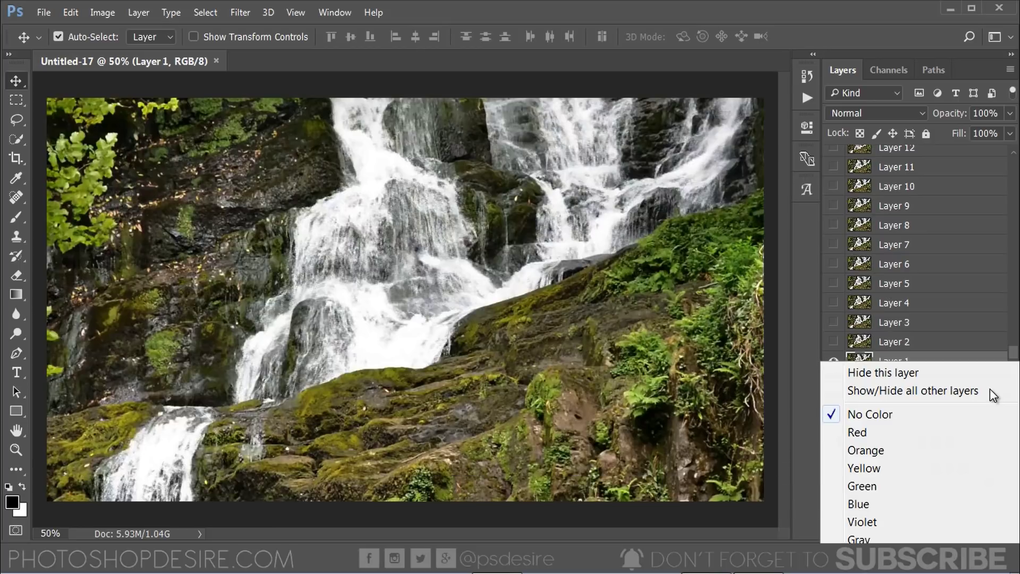
pyautogui.click(990, 391)
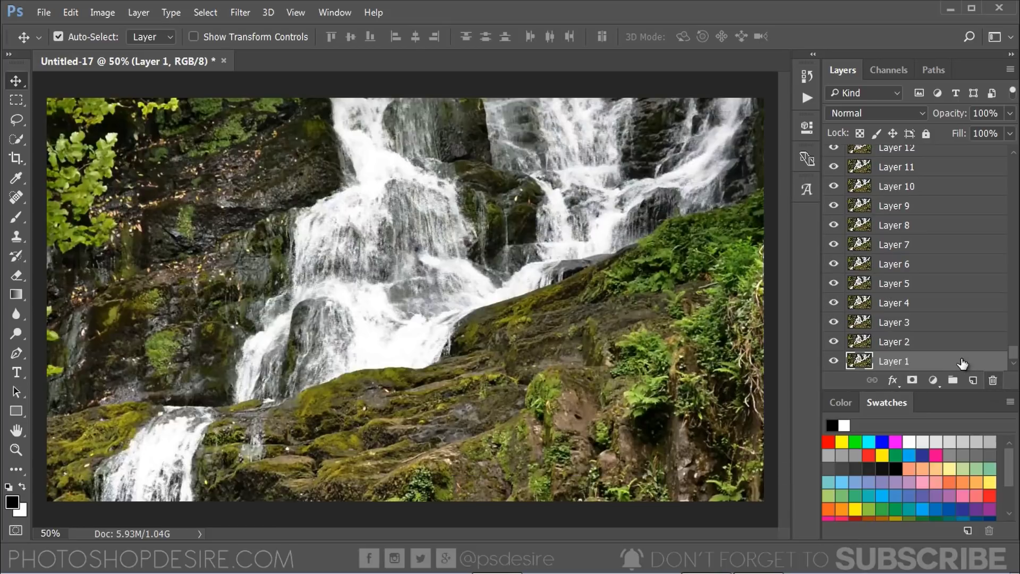
# Step: Select every frame layer from the bottom layer up to Layer 179 and bring up their layer options
pyautogui.click(937, 346)
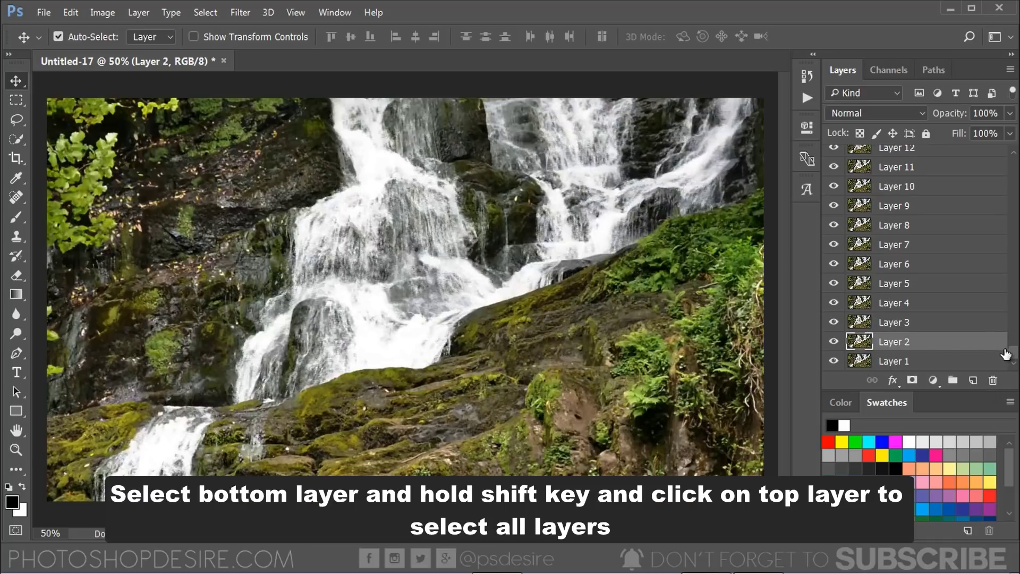
pyautogui.scroll(1, 1015, 349)
pyautogui.moveTo(1015, 348); pyautogui.dragTo(1014, 157)
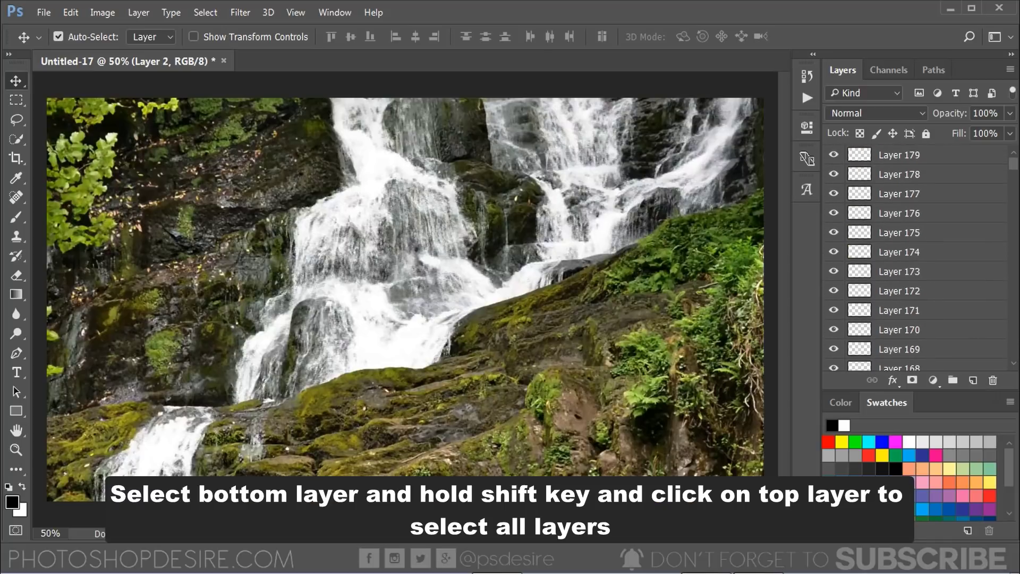
pyautogui.keyDown('shift'); pyautogui.click(913, 155); pyautogui.keyUp('shift')
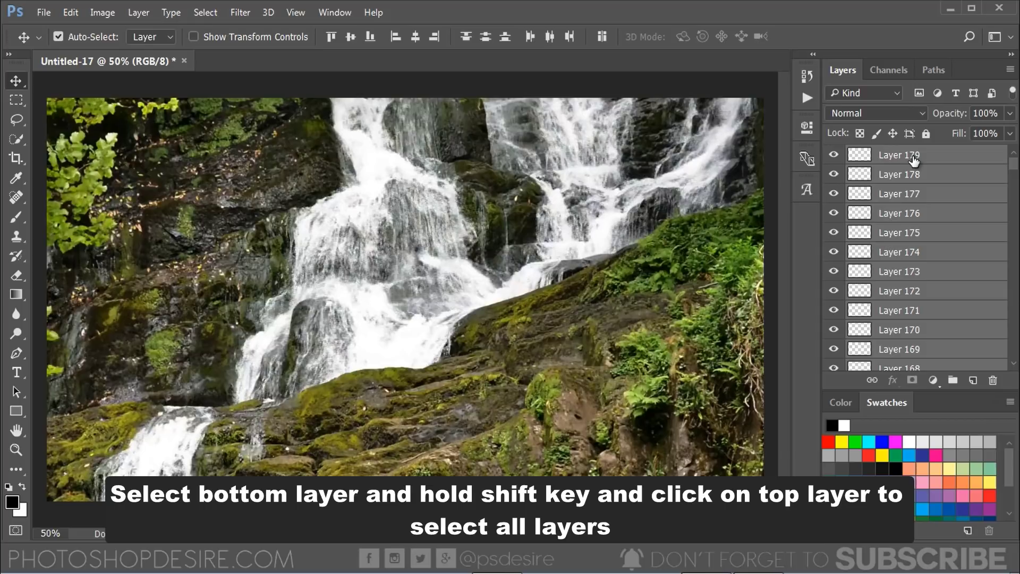
pyautogui.rightClick(912, 157)
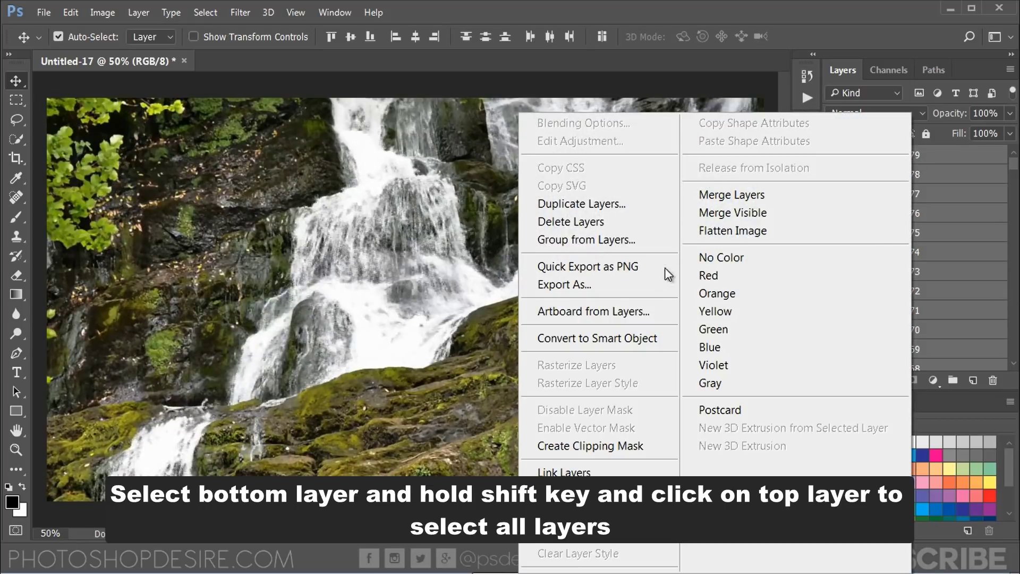
# Step: Convert the selected frames into a smart object and set its stack mode to Mean
pyautogui.click(662, 339)
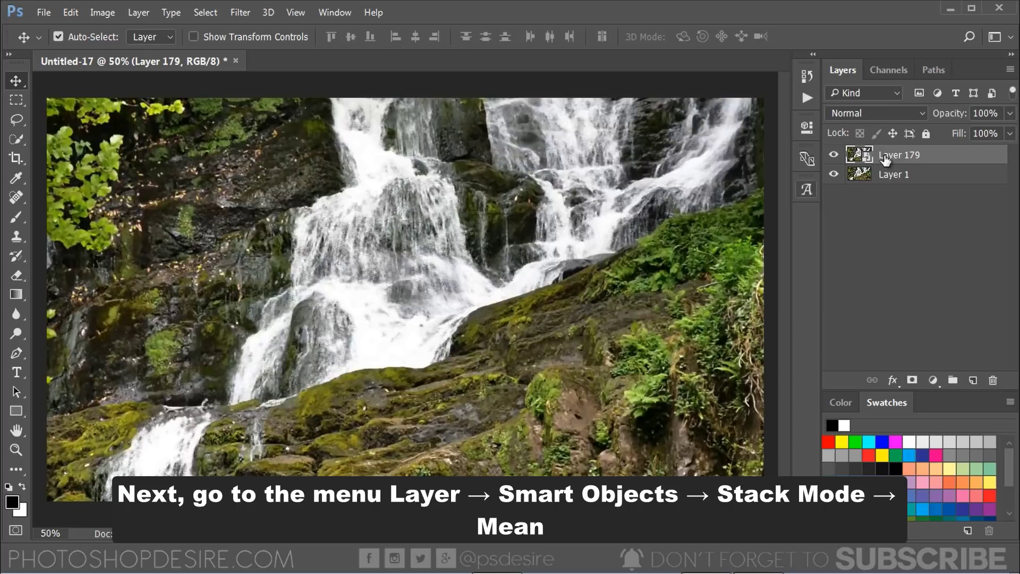
pyautogui.click(147, 17)
pyautogui.moveTo(351, 372)
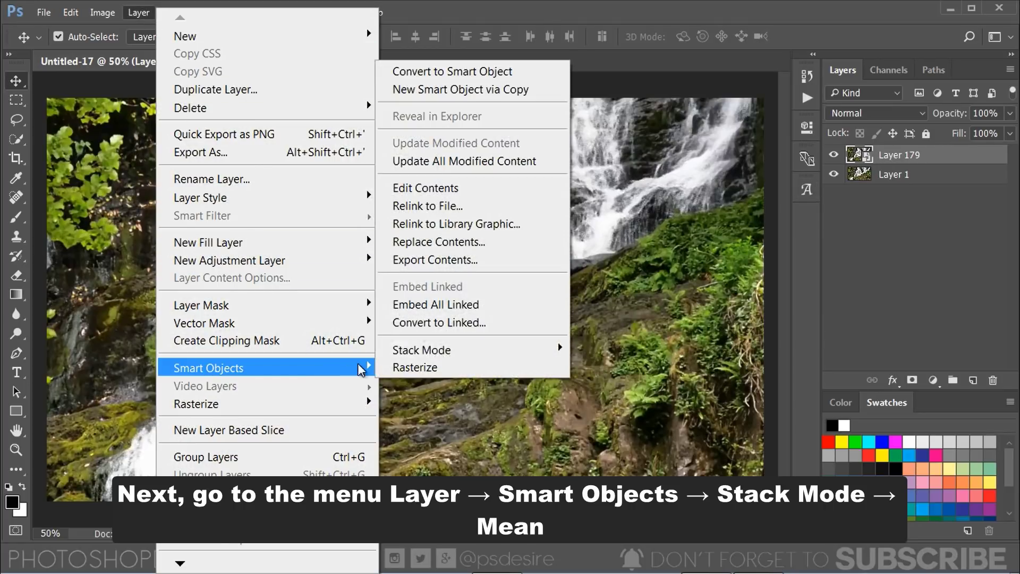
pyautogui.moveTo(490, 352)
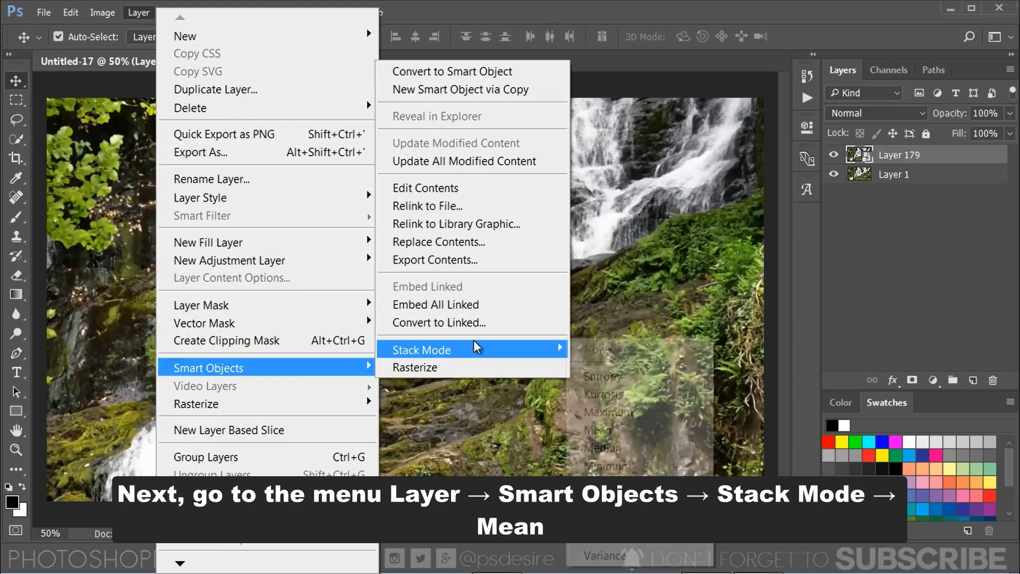
pyautogui.click(652, 430)
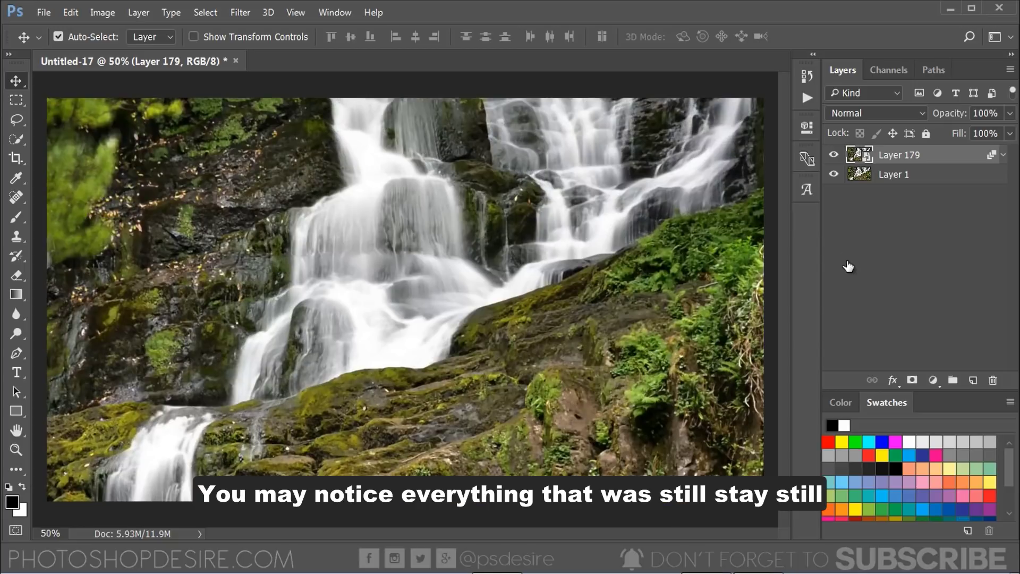
# Step: Toggle Layer 179's visibility to compare the blur with the original, then reselect it
pyautogui.click(834, 158)
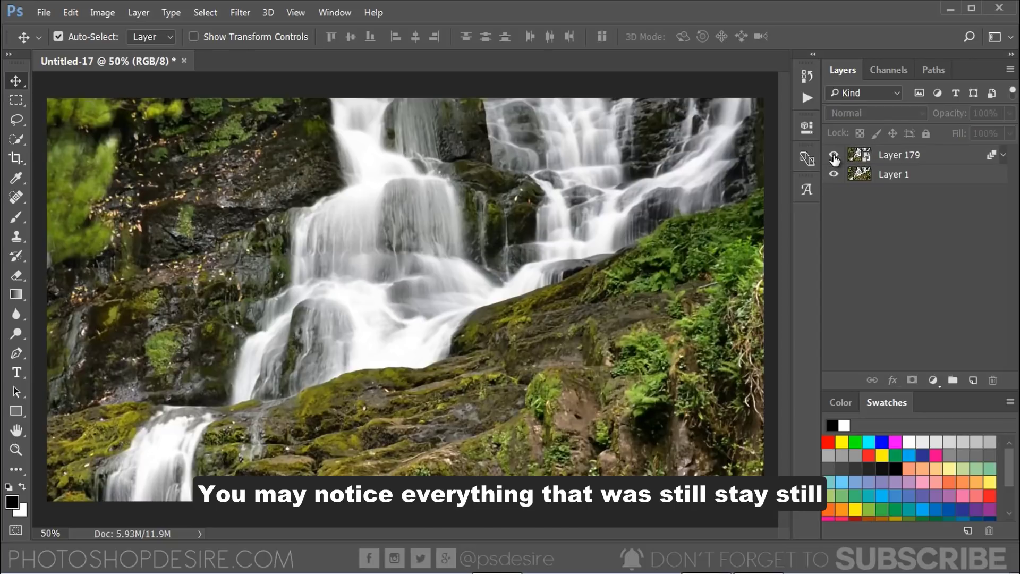
pyautogui.click(835, 158)
pyautogui.click(835, 158)
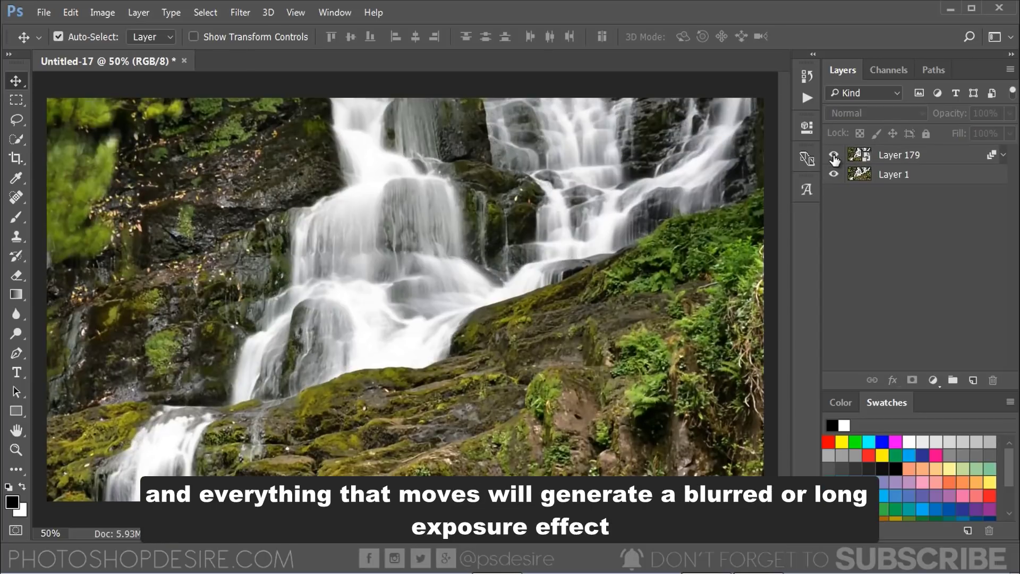
pyautogui.click(834, 158)
pyautogui.click(834, 158)
pyautogui.click(886, 158)
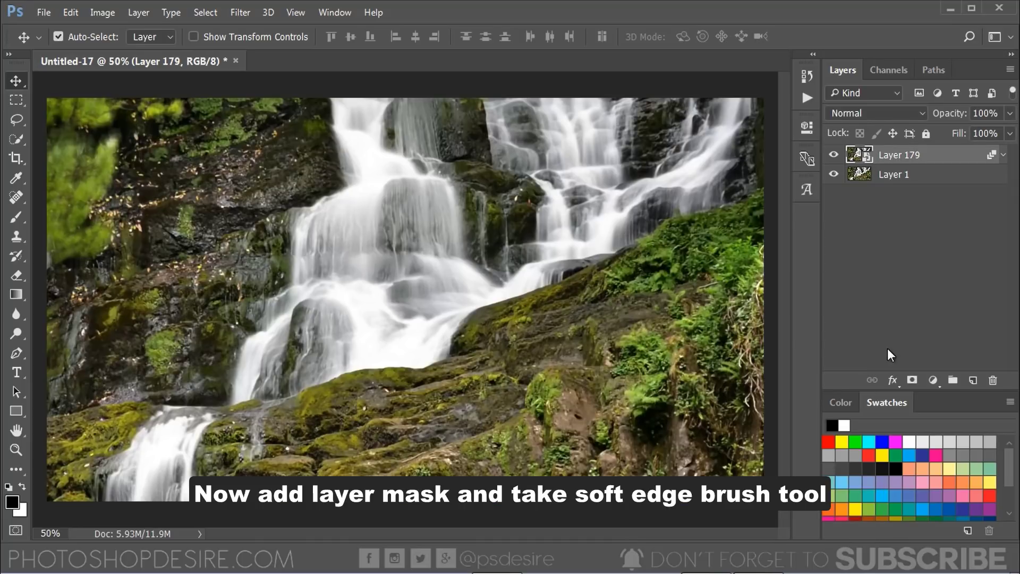
# Step: Add a layer mask to Layer 179 and set up a size 200 black brush
pyautogui.click(912, 381)
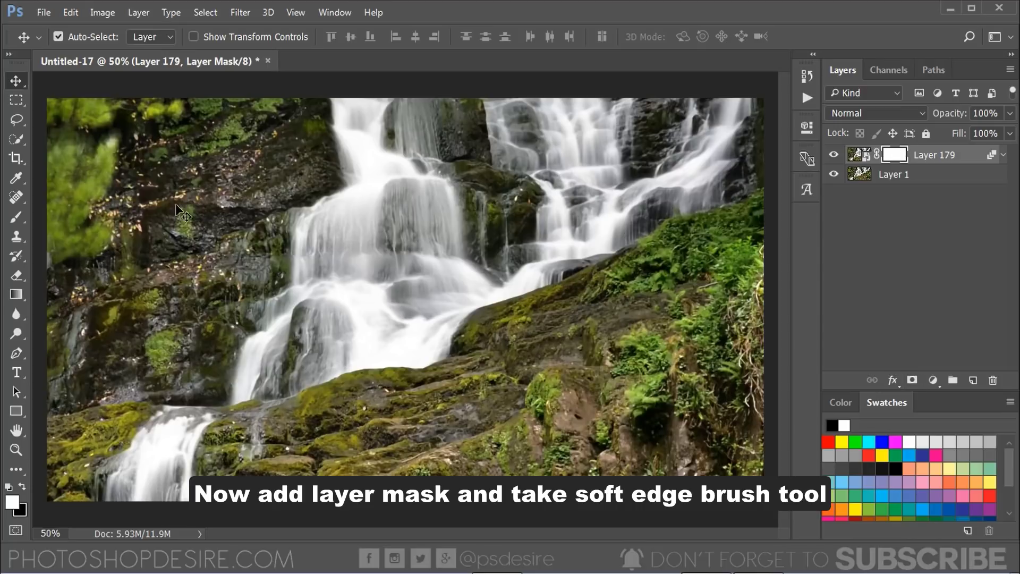
pyautogui.click(22, 218)
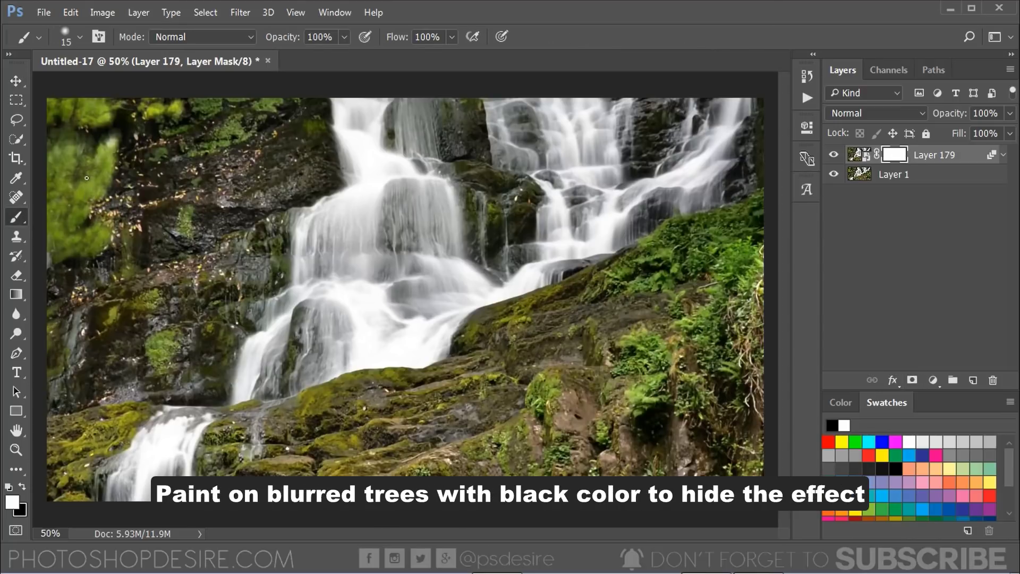
pyautogui.press(']')
pyautogui.press(']')
pyautogui.press(']')
pyautogui.press(']')
pyautogui.press(']')
pyautogui.press(']')
pyautogui.press(']')
pyautogui.press(']')
pyautogui.press(']')
pyautogui.press(']')
pyautogui.press(']')
pyautogui.press(']')
pyautogui.press(']')
pyautogui.press(']')
pyautogui.press(']')
pyautogui.press(']')
pyautogui.click(24, 487)
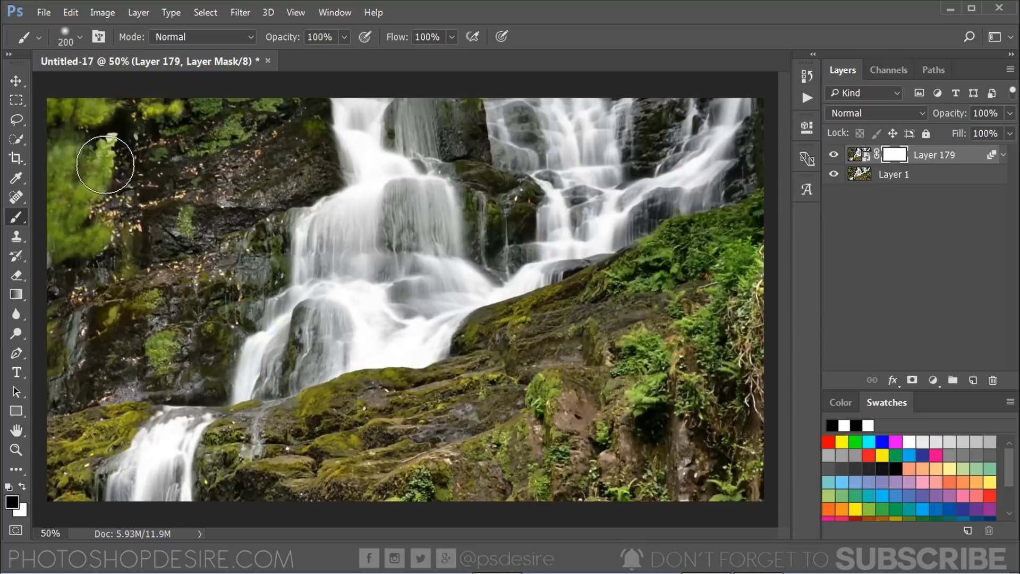
# Step: Paint the mask over the upper-left trees, left edge, right vegetation and lower rocks
pyautogui.moveTo(105, 165)
pyautogui.mouseDown()
pyautogui.moveTo(79, 243)
pyautogui.moveTo(59, 158)
pyautogui.moveTo(78, 114)
pyautogui.moveTo(196, 130)
pyautogui.moveTo(233, 95)
pyautogui.mouseUp()
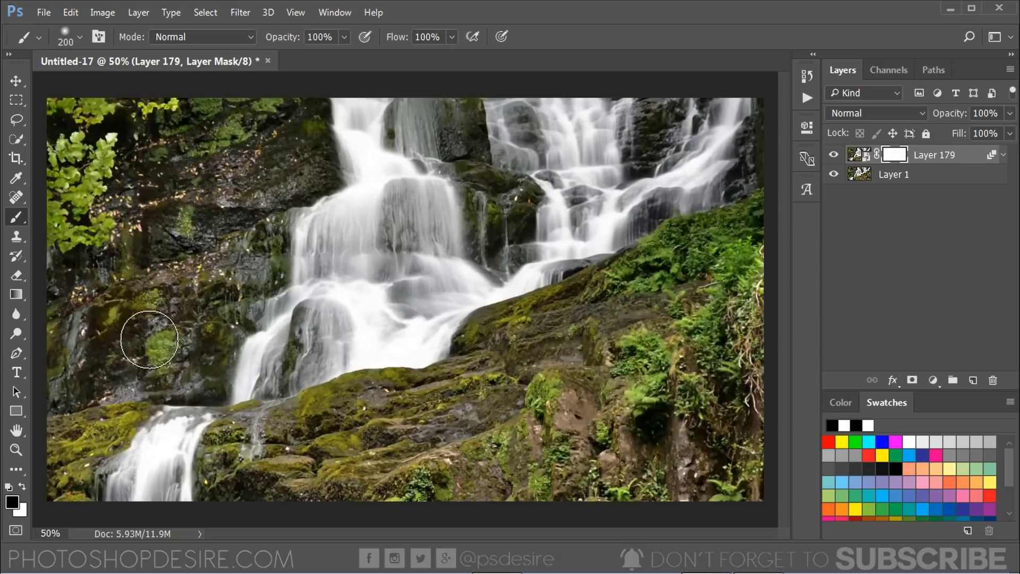
pyautogui.moveTo(51, 420)
pyautogui.mouseDown()
pyautogui.moveTo(71, 183)
pyautogui.moveTo(107, 220)
pyautogui.mouseUp()
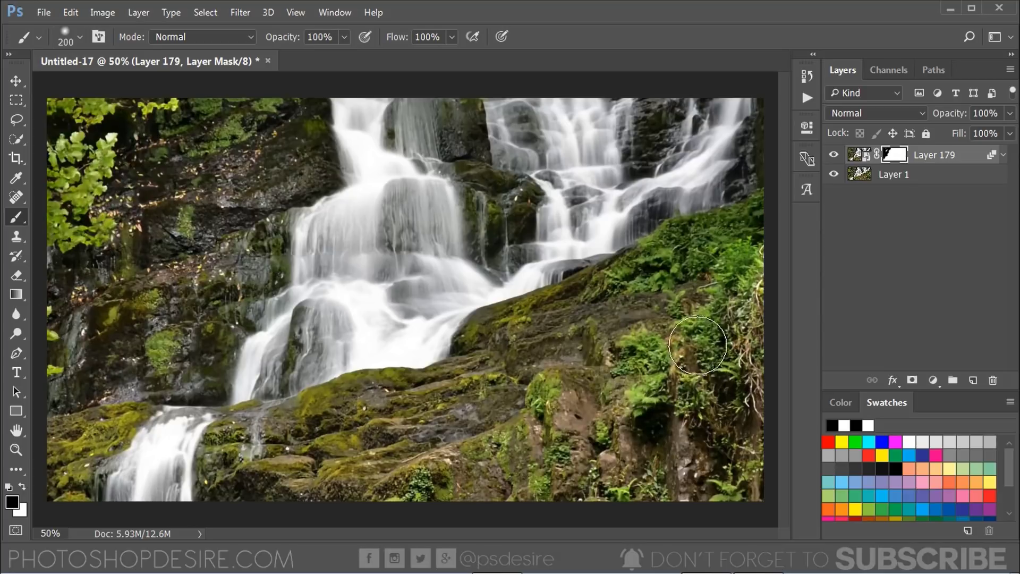
pyautogui.moveTo(697, 345)
pyautogui.mouseDown()
pyautogui.moveTo(652, 356)
pyautogui.moveTo(611, 343)
pyautogui.moveTo(636, 302)
pyautogui.moveTo(702, 249)
pyautogui.moveTo(761, 238)
pyautogui.moveTo(738, 308)
pyautogui.moveTo(744, 357)
pyautogui.moveTo(715, 477)
pyautogui.mouseUp()
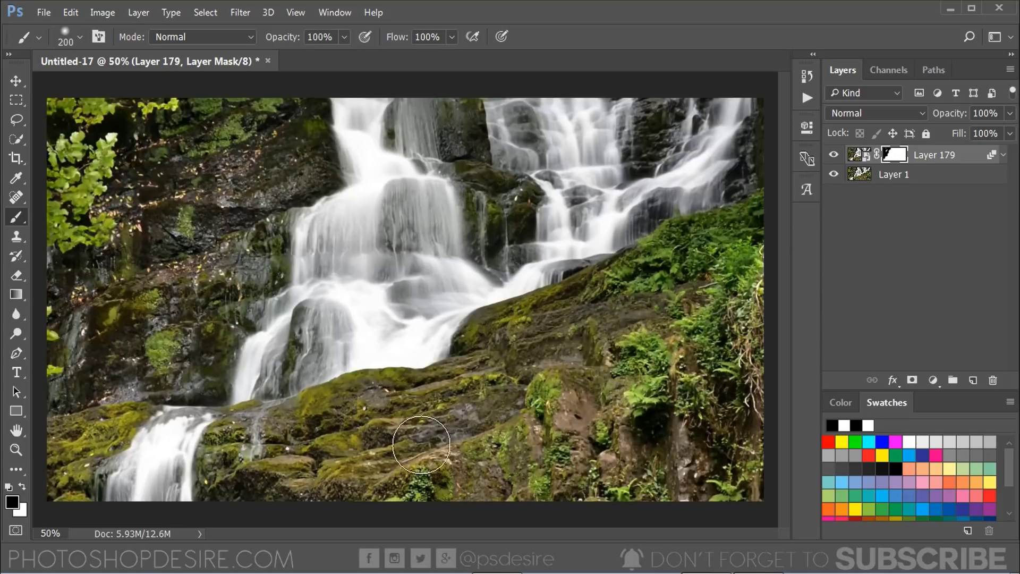
pyautogui.moveTo(420, 444)
pyautogui.mouseDown()
pyautogui.moveTo(596, 418)
pyautogui.moveTo(732, 349)
pyautogui.moveTo(722, 288)
pyautogui.moveTo(743, 247)
pyautogui.moveTo(734, 407)
pyautogui.moveTo(751, 475)
pyautogui.moveTo(606, 487)
pyautogui.moveTo(694, 356)
pyautogui.mouseUp()
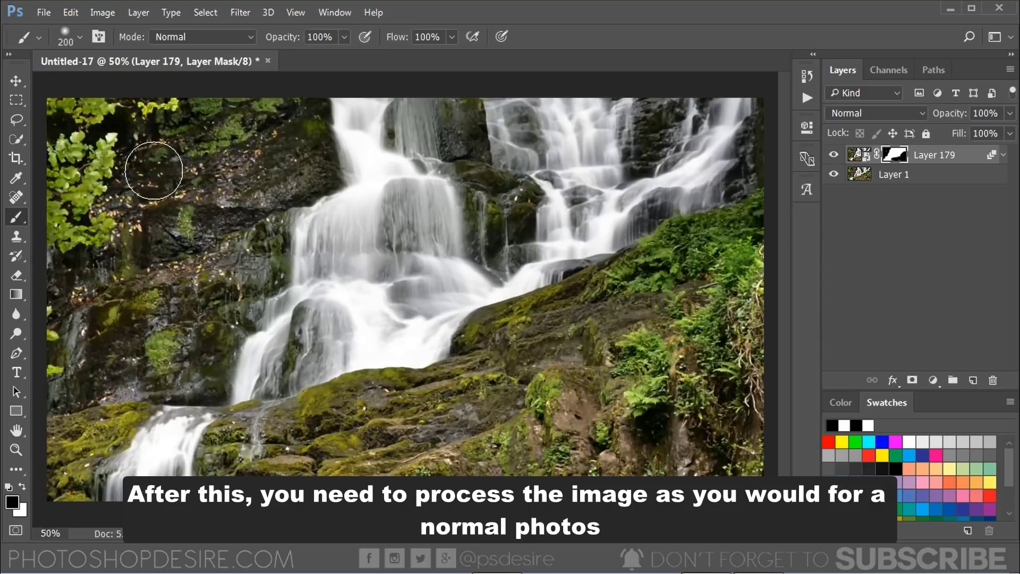
pyautogui.click(833, 155)
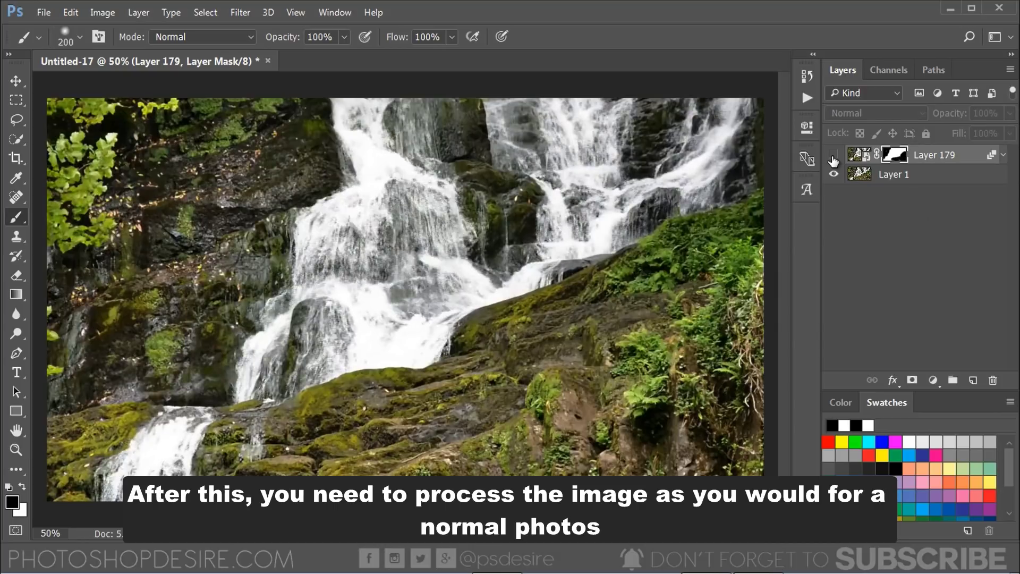
pyautogui.click(833, 155)
pyautogui.click(833, 155)
pyautogui.click(832, 155)
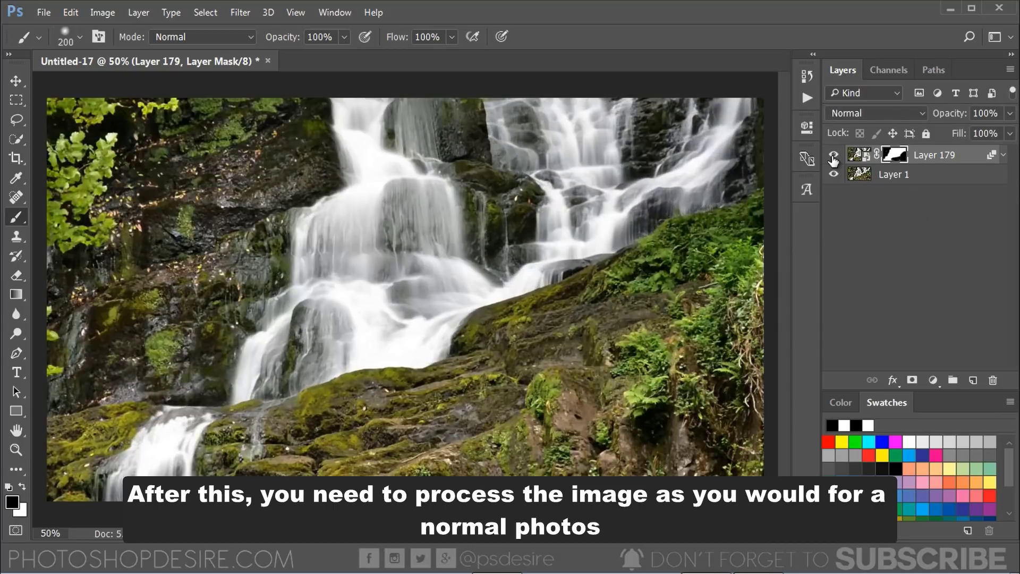
pyautogui.click(833, 156)
pyautogui.click(833, 157)
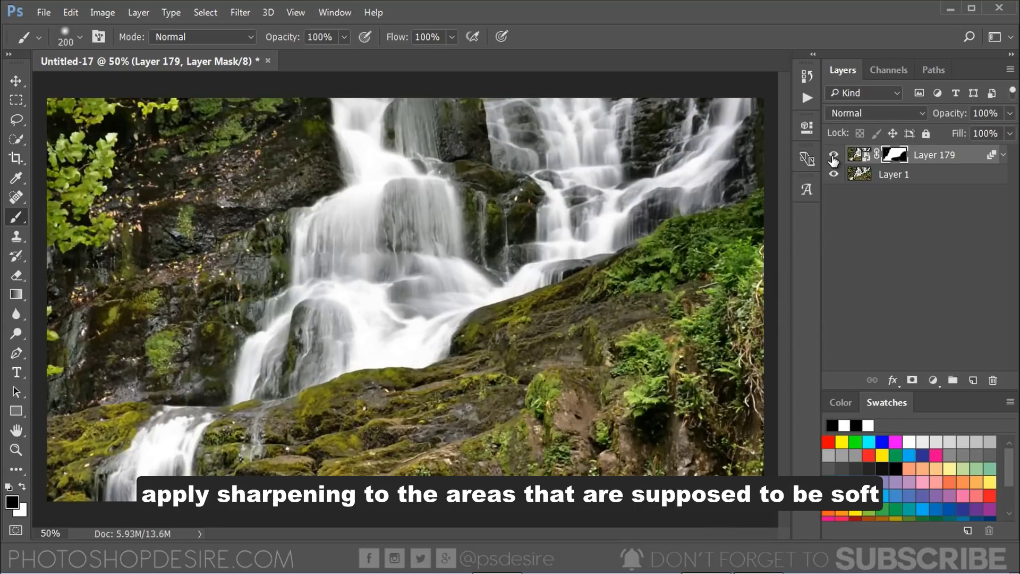